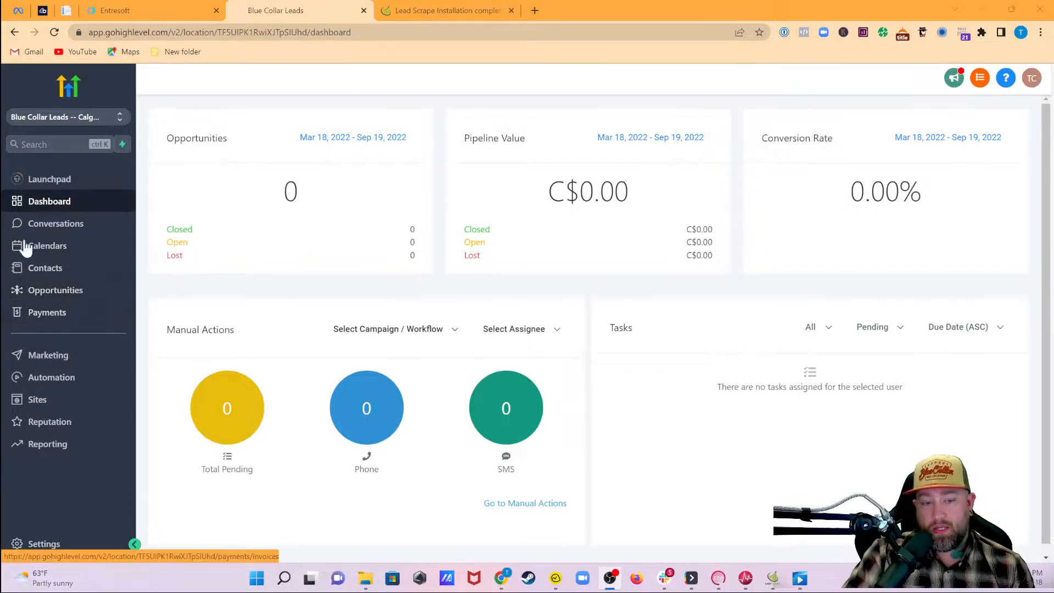
- Start a new opportunities pipeline and name it "Cold Email Manifesto"
{"action": "left_click", "coordinate": [70, 295]}
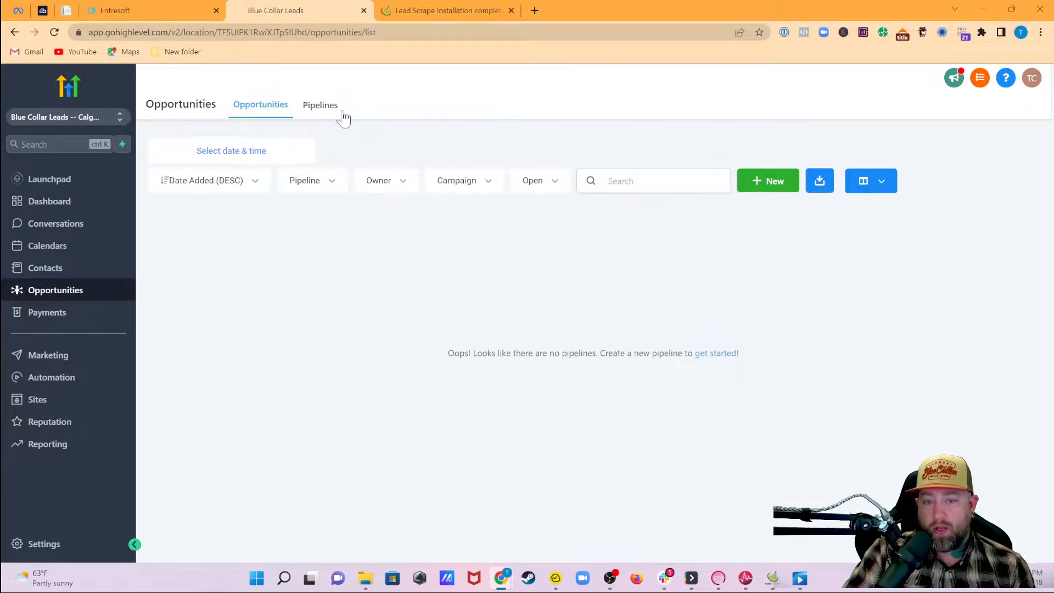
{"action": "left_click", "coordinate": [326, 107]}
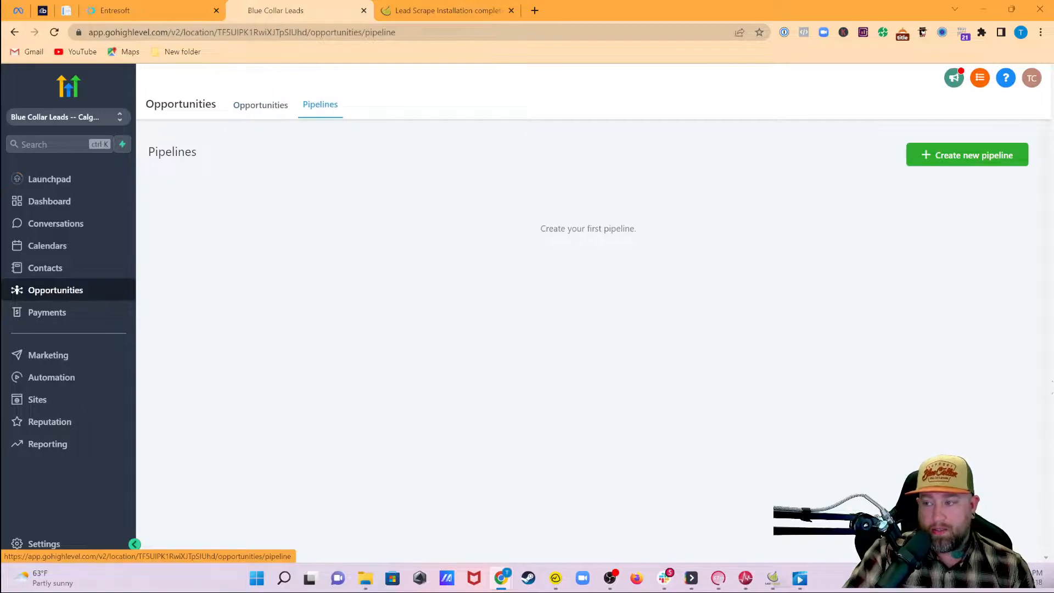
{"action": "left_click", "coordinate": [965, 161]}
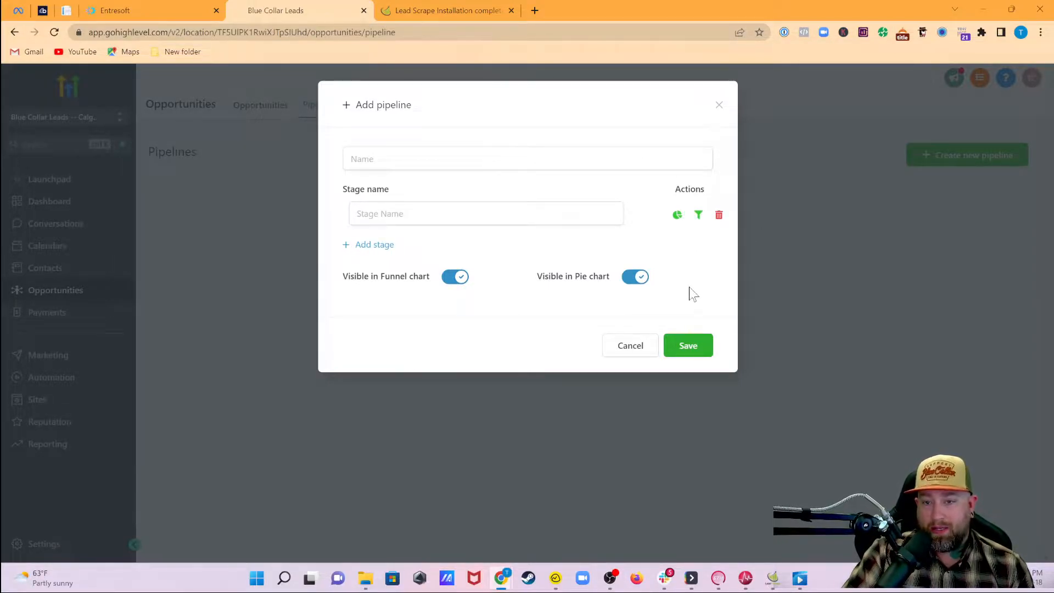
{"action": "left_click", "coordinate": [409, 165]}
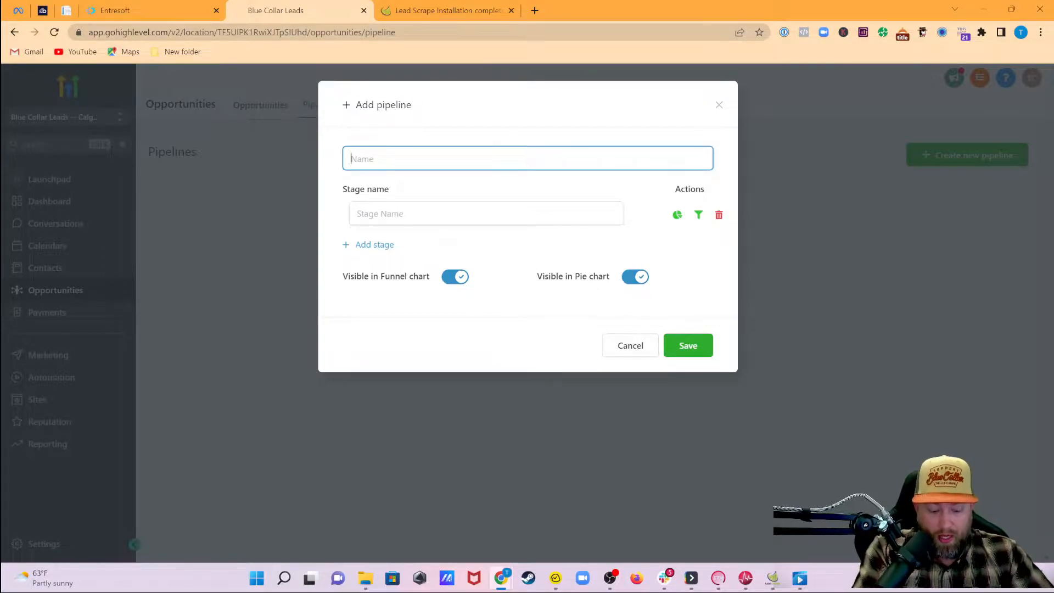
{"action": "type", "text": "Cold Ema"}
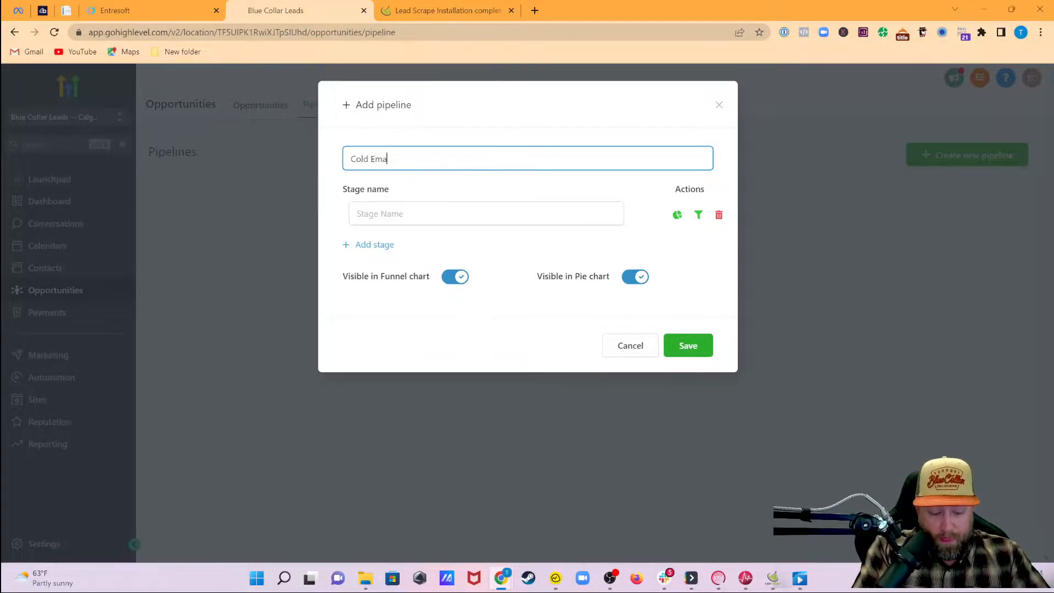
{"action": "type", "text": "il "}
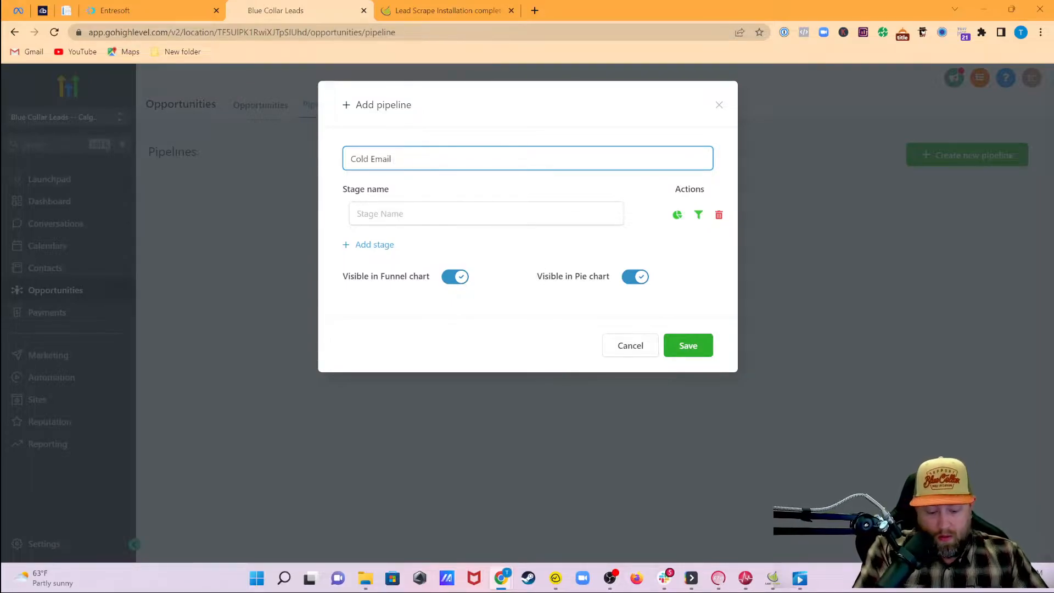
{"action": "type", "text": "Manifesto"}
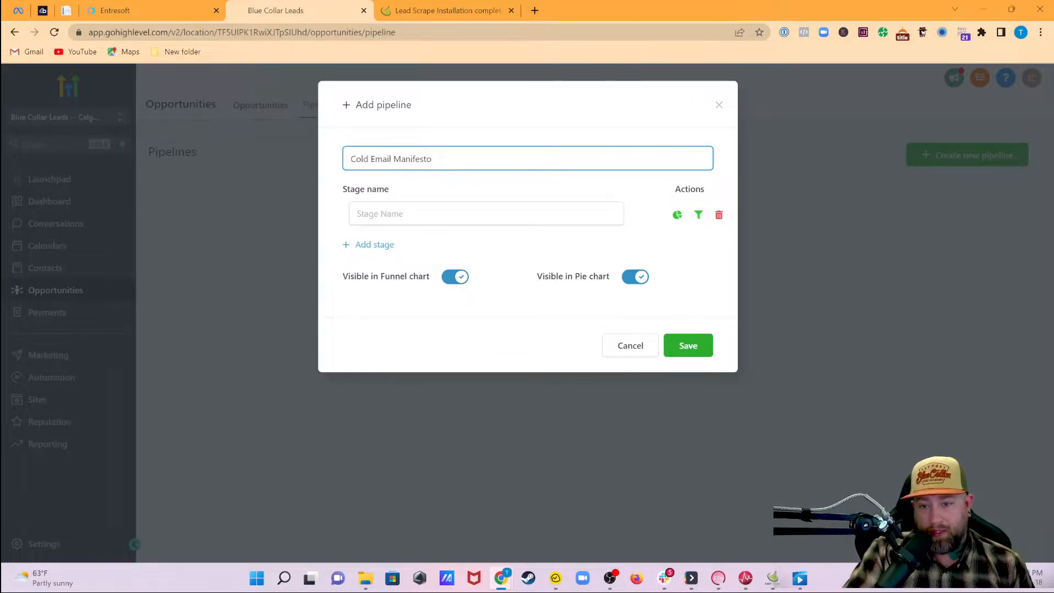
- Name the pipeline's first stage "Leads" and add a second stage named "Opened Emails"
{"action": "left_click", "coordinate": [406, 215]}
{"action": "type", "text": "Leads"}
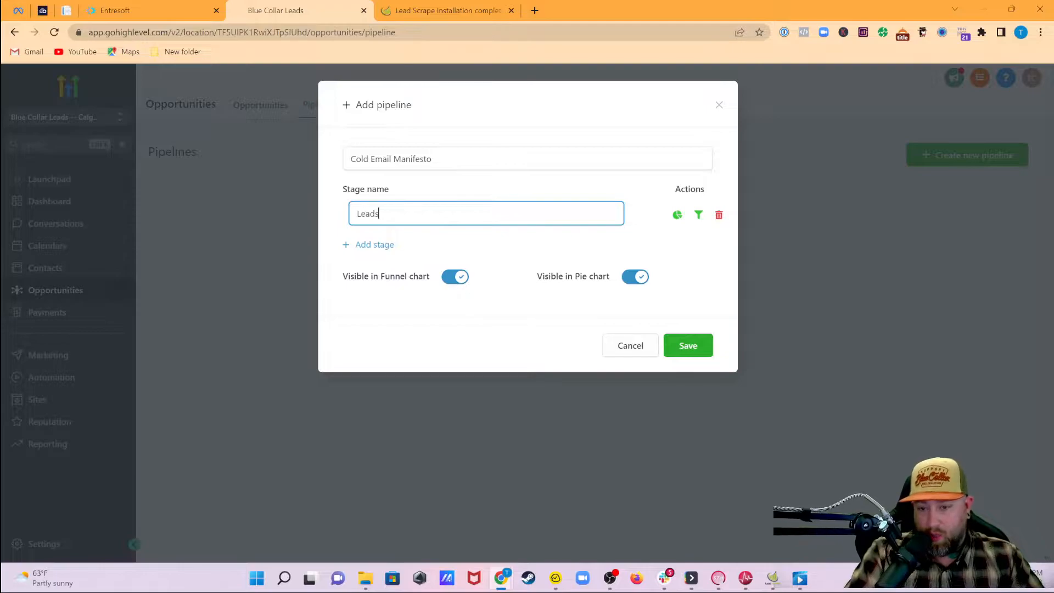
{"action": "left_click", "coordinate": [376, 247]}
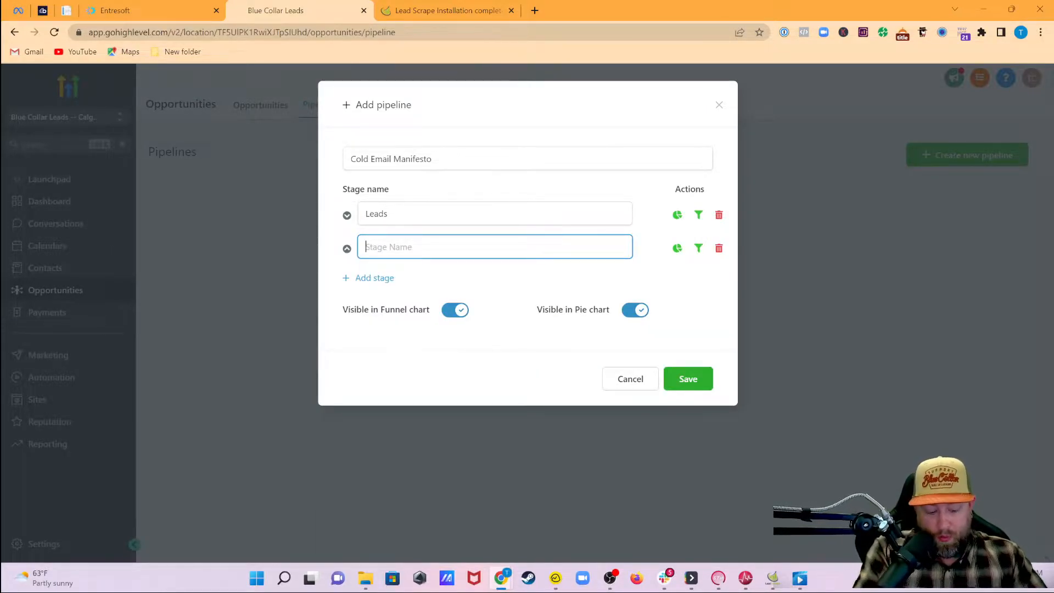
{"action": "type", "text": "Open"}
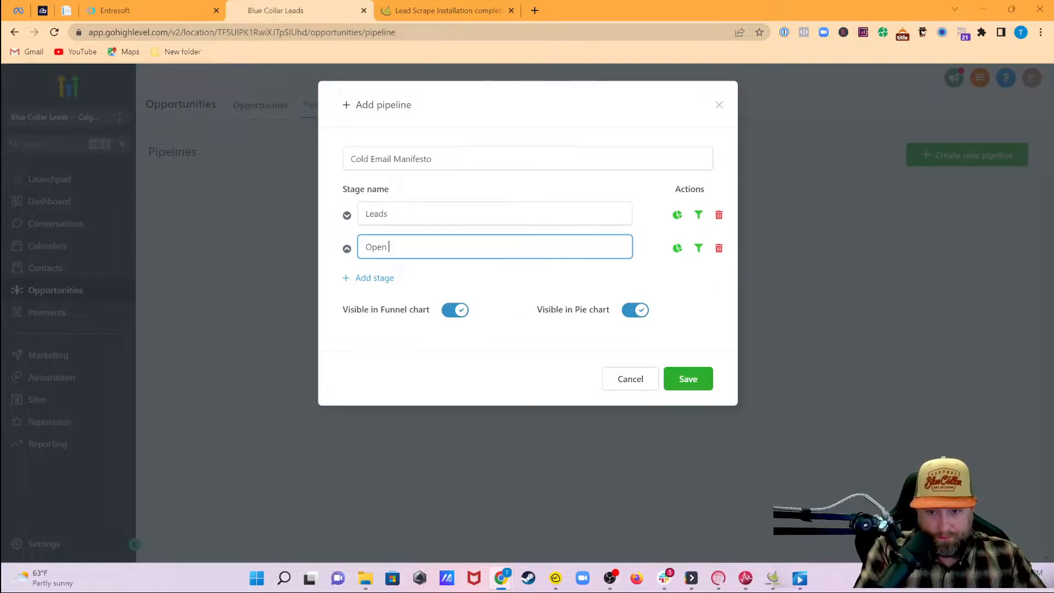
{"action": "type", "text": " Emails"}
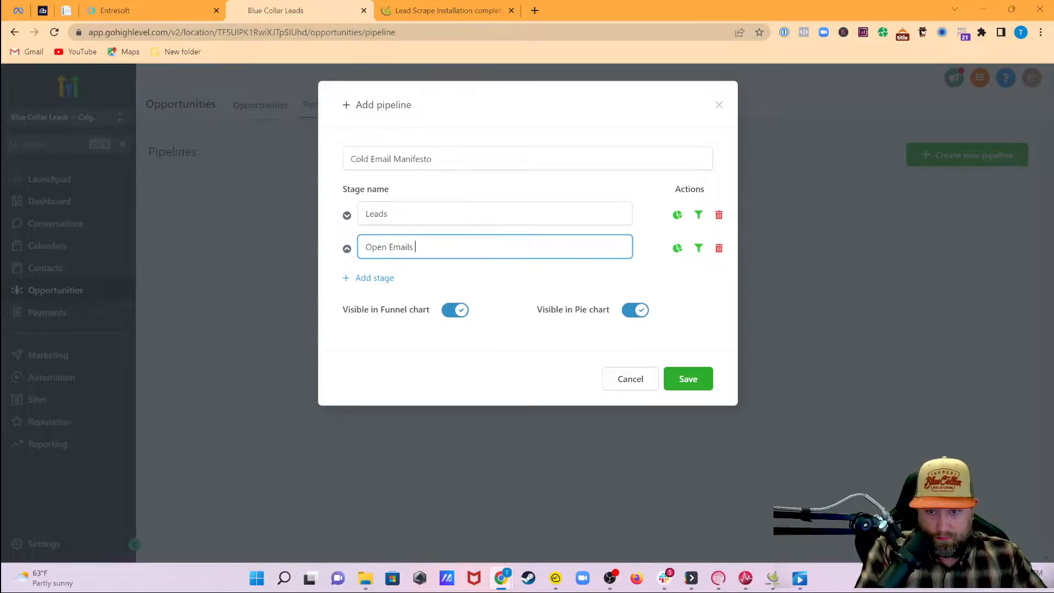
{"action": "key", "text": "BackSpace"}
{"action": "key", "text": "BackSpace"}
{"action": "key", "text": "BackSpace"}
{"action": "key", "text": "BackSpace"}
{"action": "key", "text": "BackSpace"}
{"action": "type", "text": "ed Ema"}
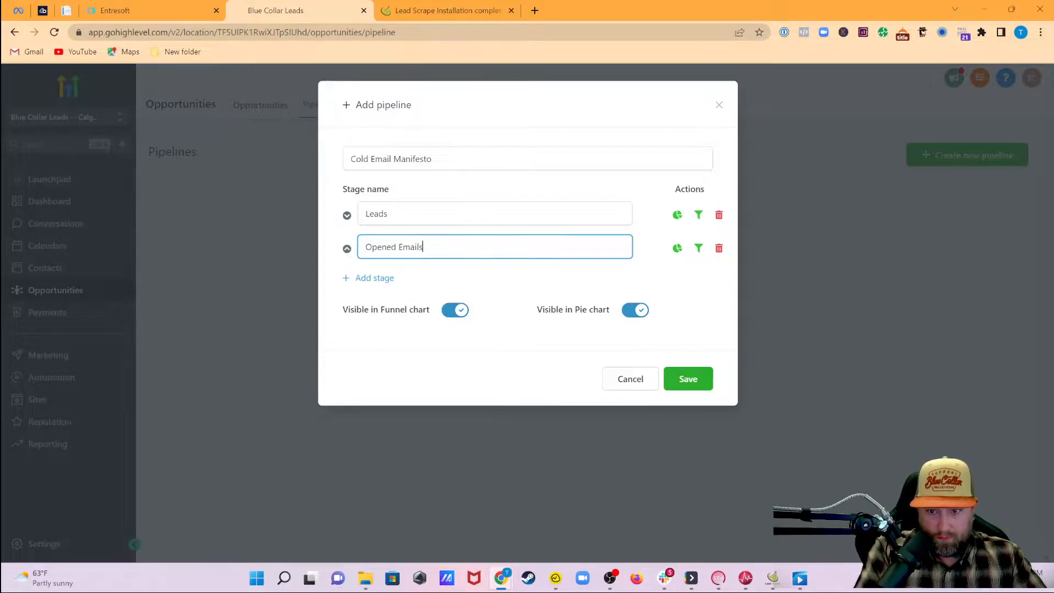
{"action": "type", "text": "ils"}
- Add a stage named "Send Emails" and move it above the Opened Emails stage
{"action": "left_click", "coordinate": [379, 277]}
{"action": "left_click", "coordinate": [384, 280]}
{"action": "type", "text": "Send Emails"}
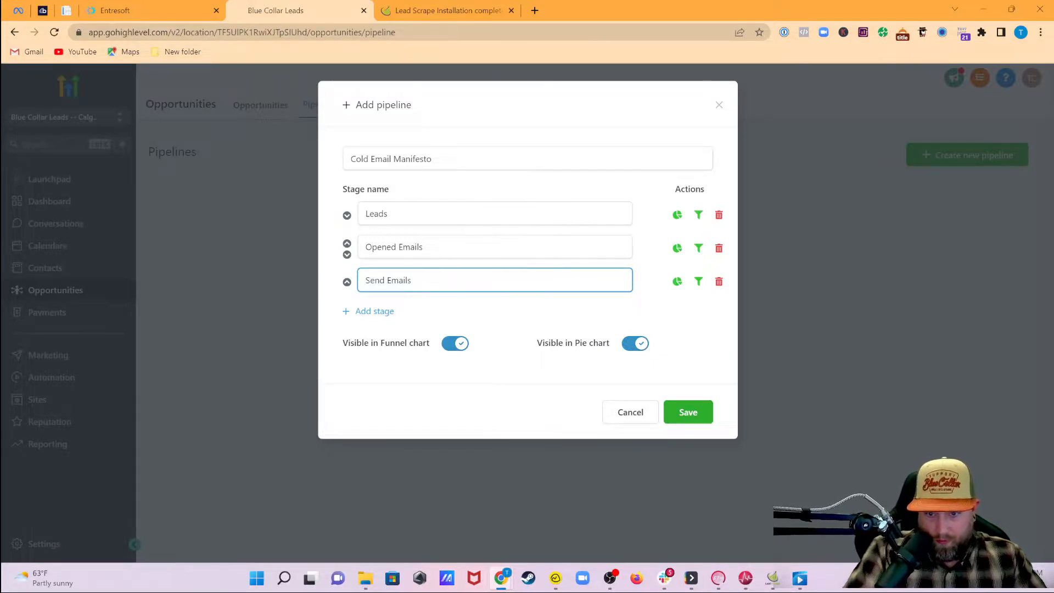
{"action": "left_click", "coordinate": [347, 281]}
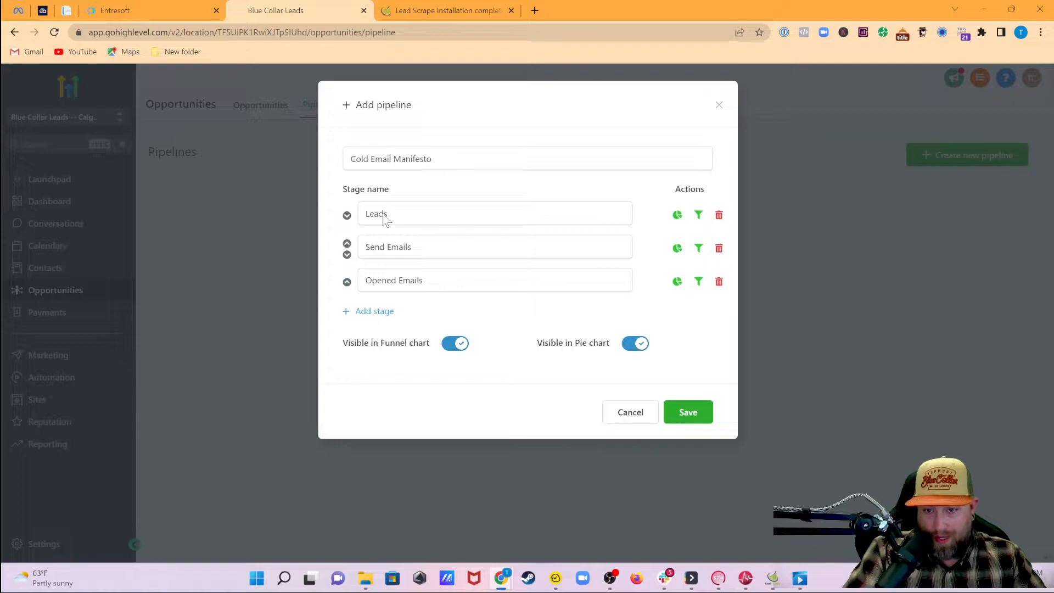
- Save the pipeline with a fourth stage named "Responded To Emails" and view it on the opportunities board
{"action": "left_click", "coordinate": [378, 311]}
{"action": "type", "text": "Responded to"}
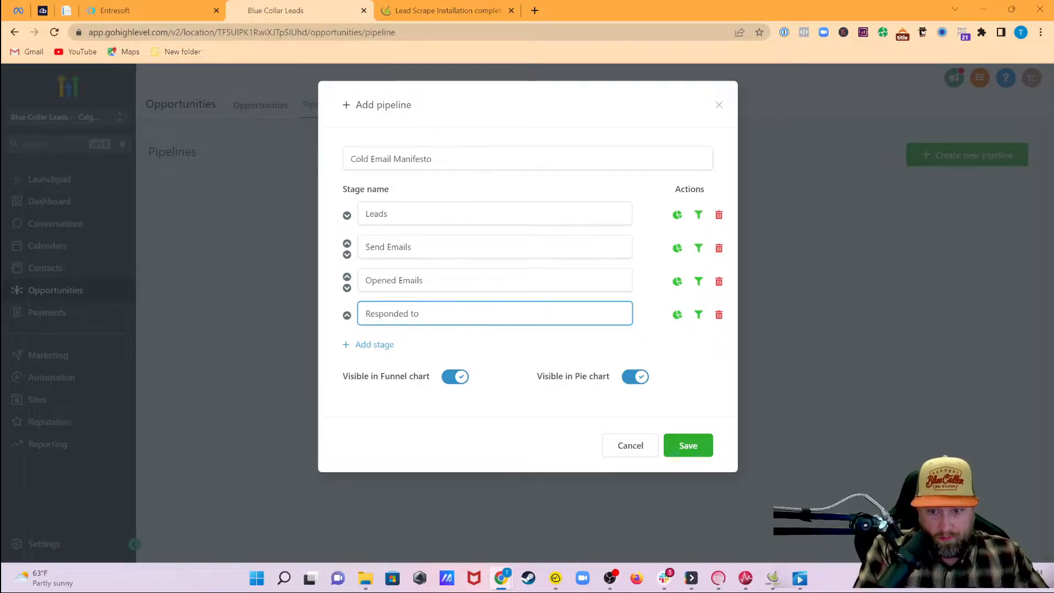
{"action": "type", "text": "T Emails"}
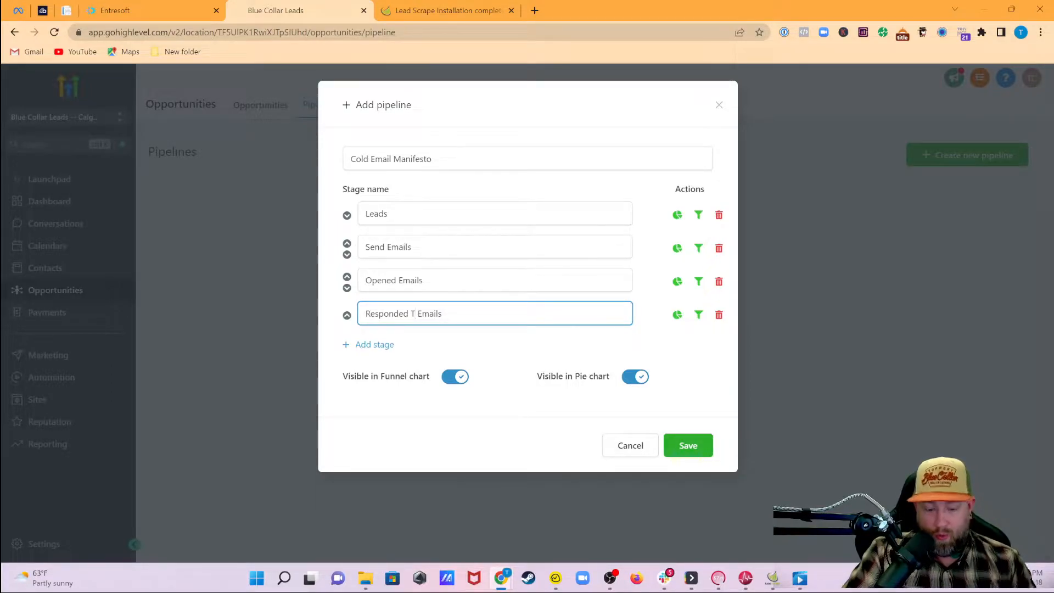
{"action": "type", "text": "o"}
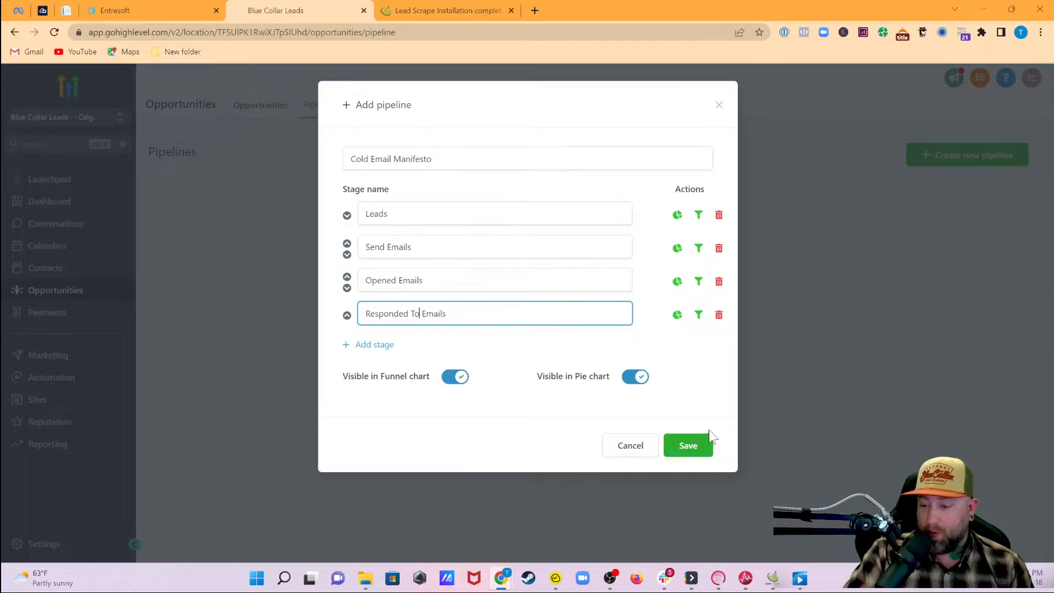
{"action": "left_click", "coordinate": [687, 449]}
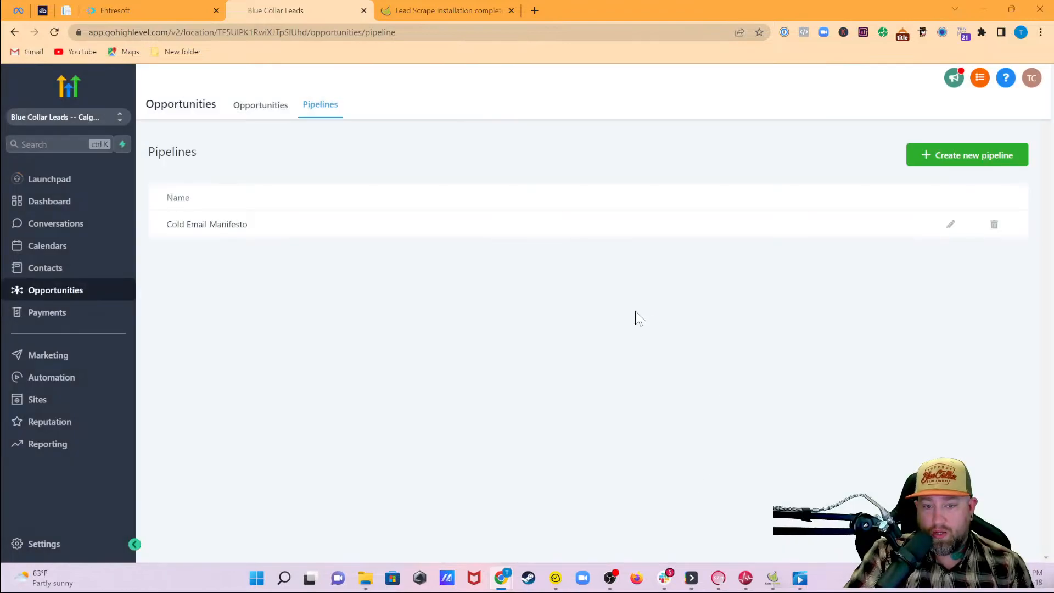
{"action": "left_click", "coordinate": [262, 106]}
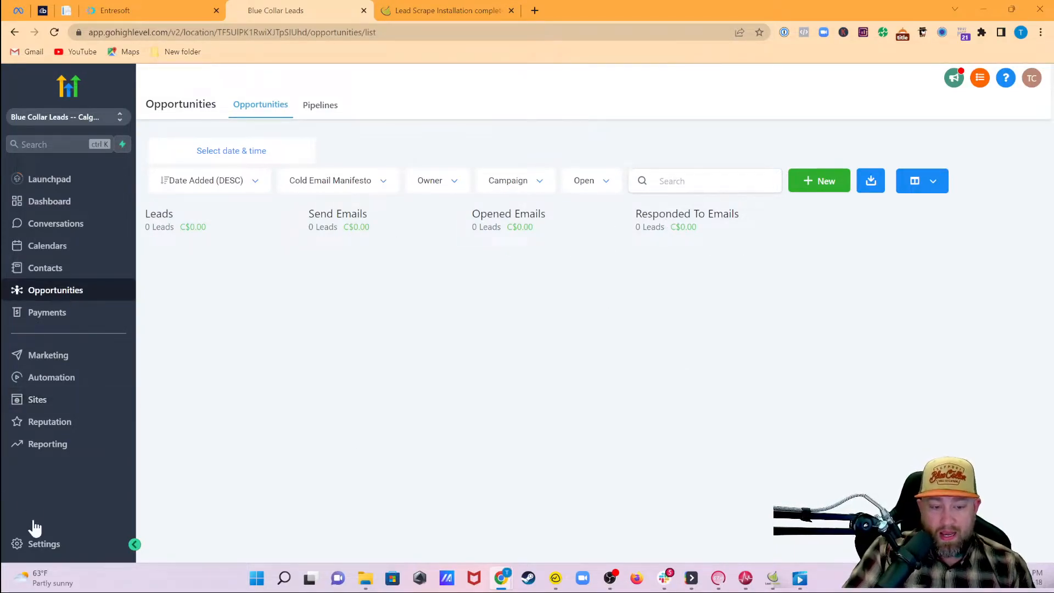
- Create a new tag named "Plumber" in the account's tag settings
{"action": "left_click", "coordinate": [62, 548]}
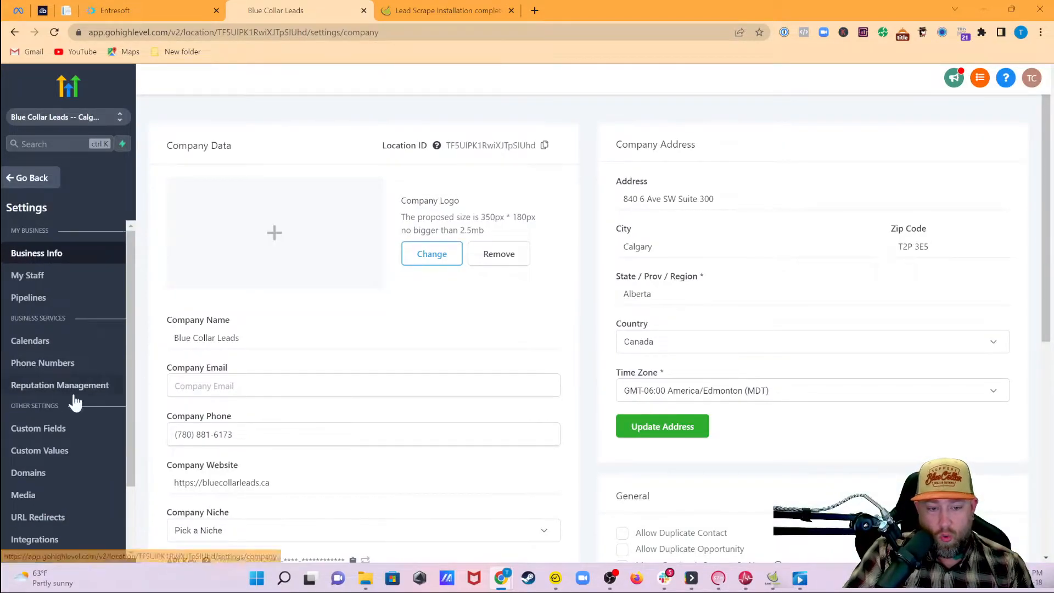
{"action": "scroll", "coordinate": [91, 398], "scroll_direction": "down", "scroll_amount": 3}
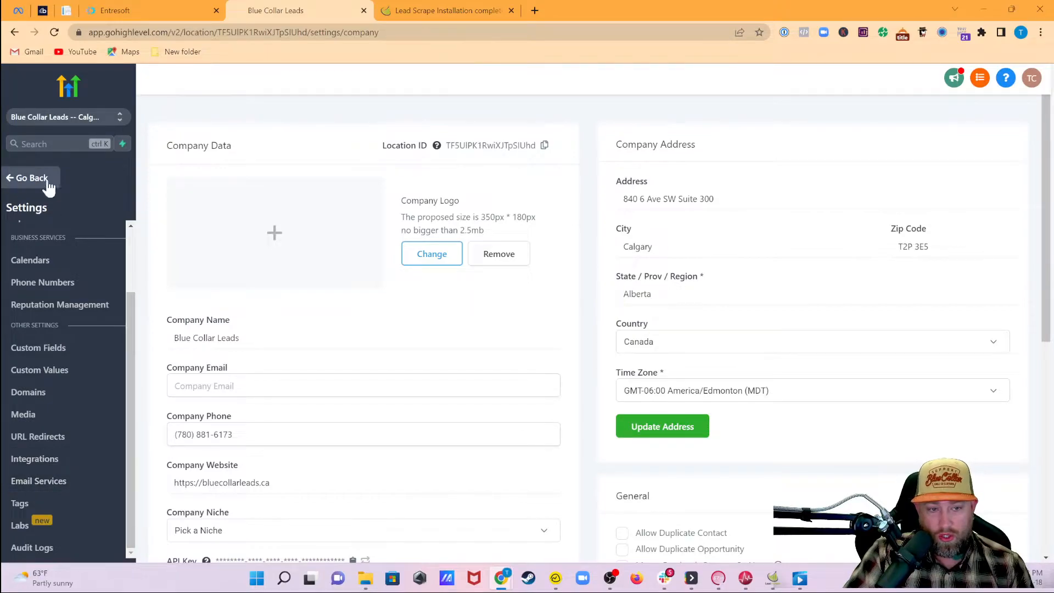
{"action": "left_click", "coordinate": [35, 510]}
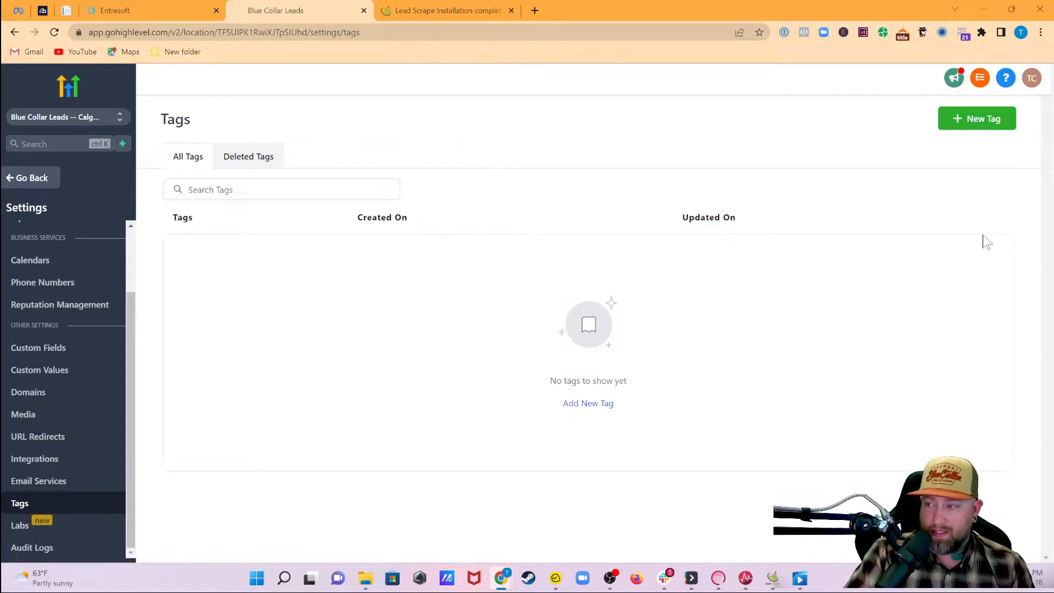
{"action": "left_click", "coordinate": [983, 121]}
{"action": "left_click", "coordinate": [379, 164]}
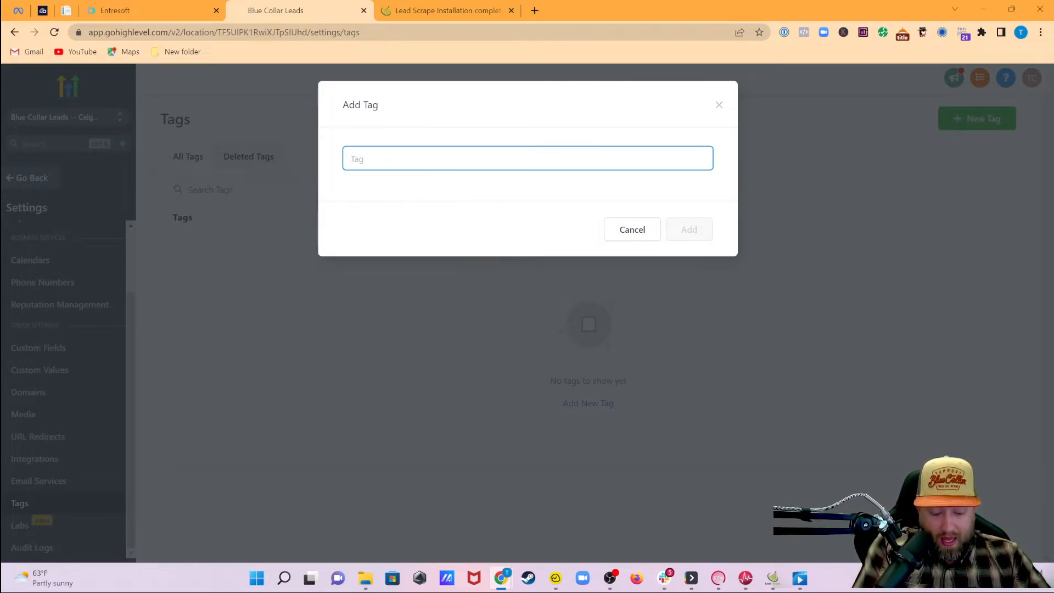
{"action": "type", "text": "Plumber"}
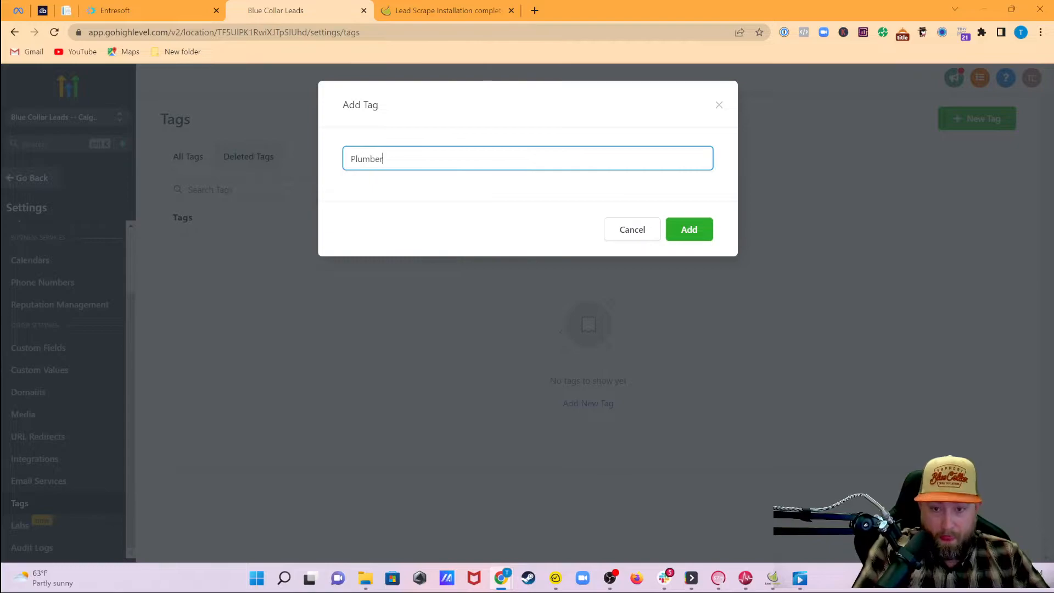
{"action": "left_click", "coordinate": [689, 231]}
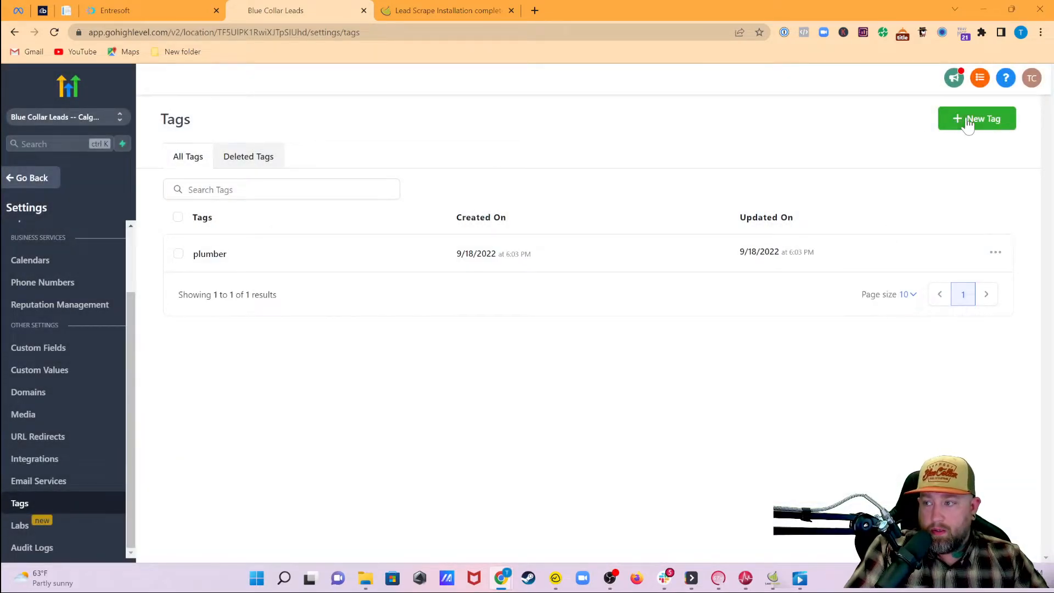
- Create a second tag named "hvac"
{"action": "left_click", "coordinate": [967, 122]}
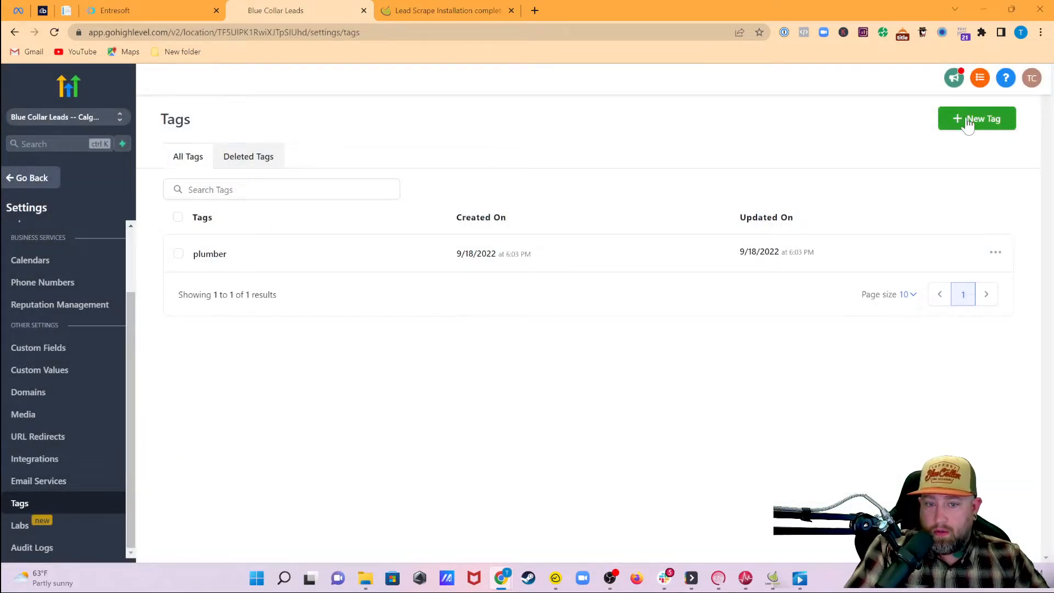
{"action": "left_click", "coordinate": [352, 164]}
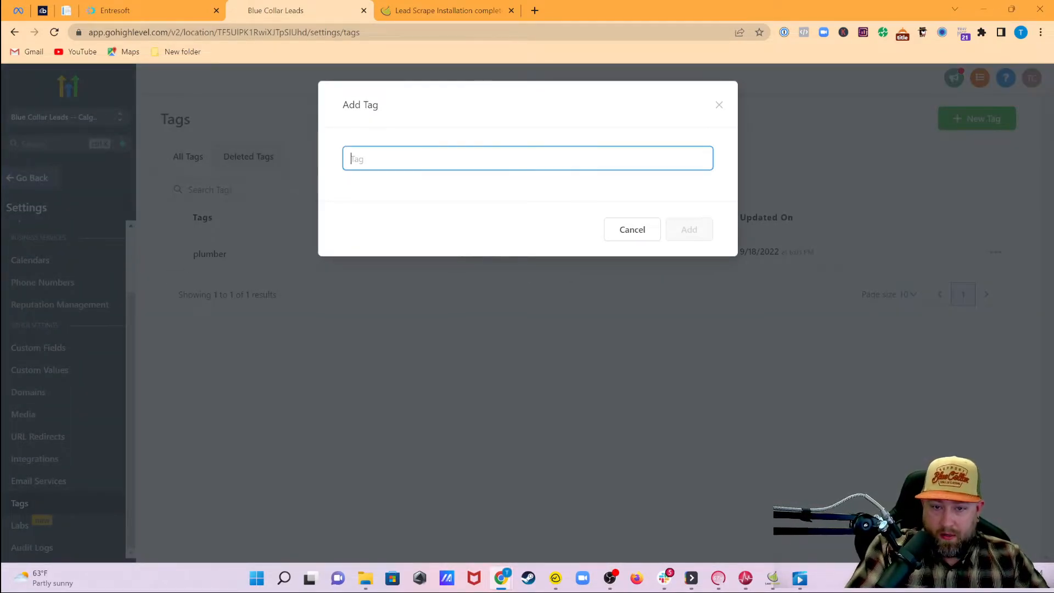
{"action": "type", "text": "havac"}
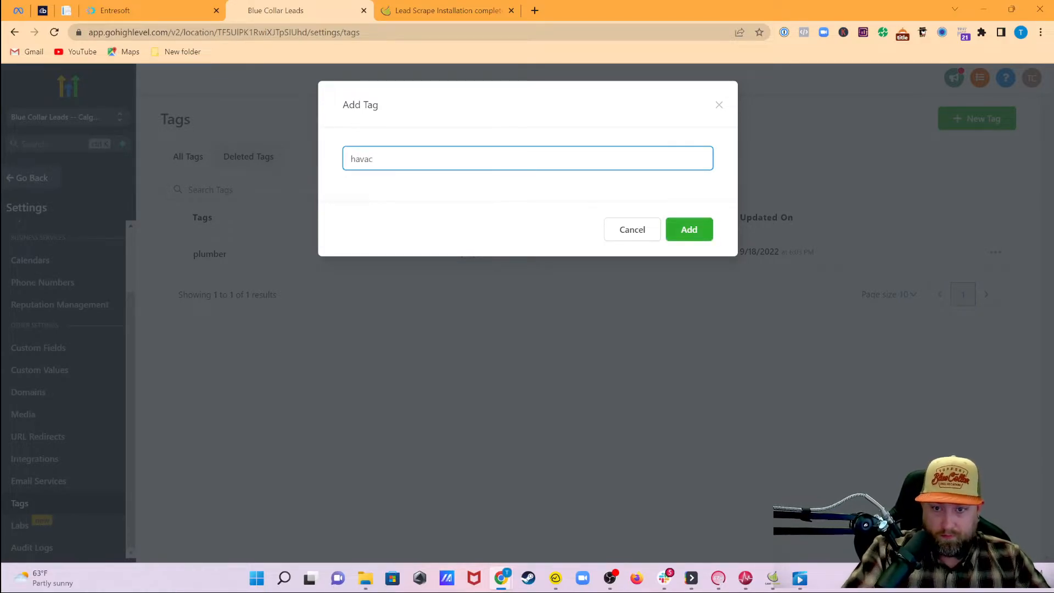
{"action": "key", "text": "BackSpace"}
{"action": "key", "text": "BackSpace"}
{"action": "key", "text": "BackSpace"}
{"action": "key", "text": "BackSpace"}
{"action": "type", "text": "ca"}
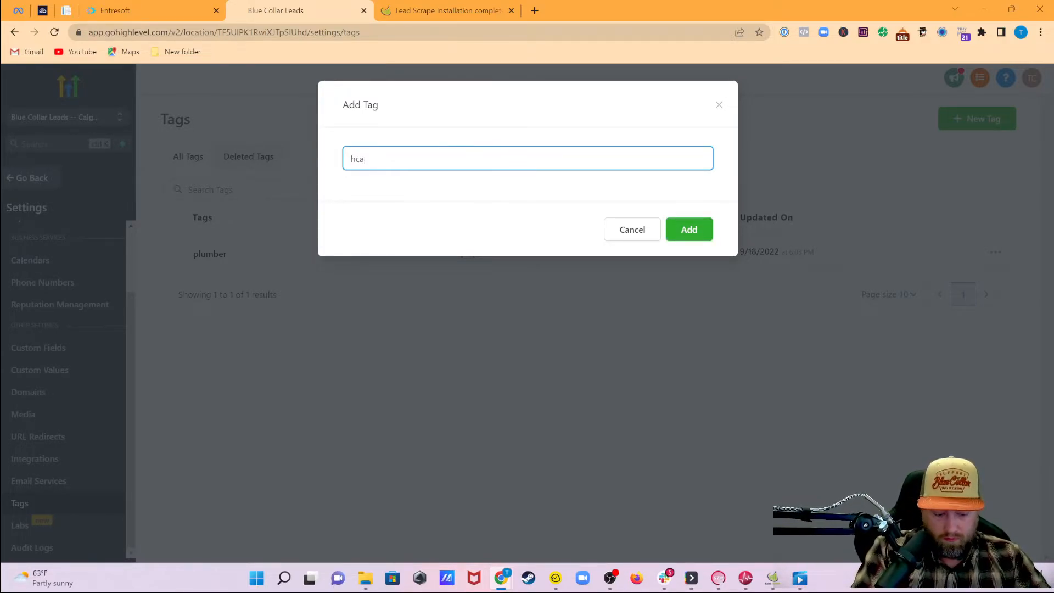
{"action": "key", "text": "BackSpace"}
{"action": "key", "text": "BackSpace"}
{"action": "type", "text": "vac"}
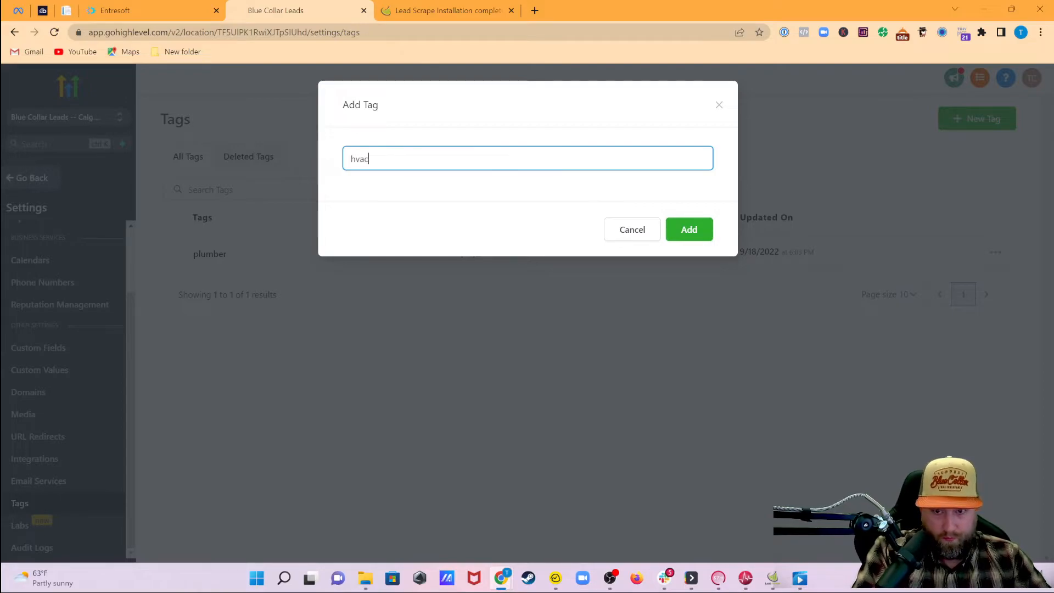
{"action": "left_click", "coordinate": [691, 228]}
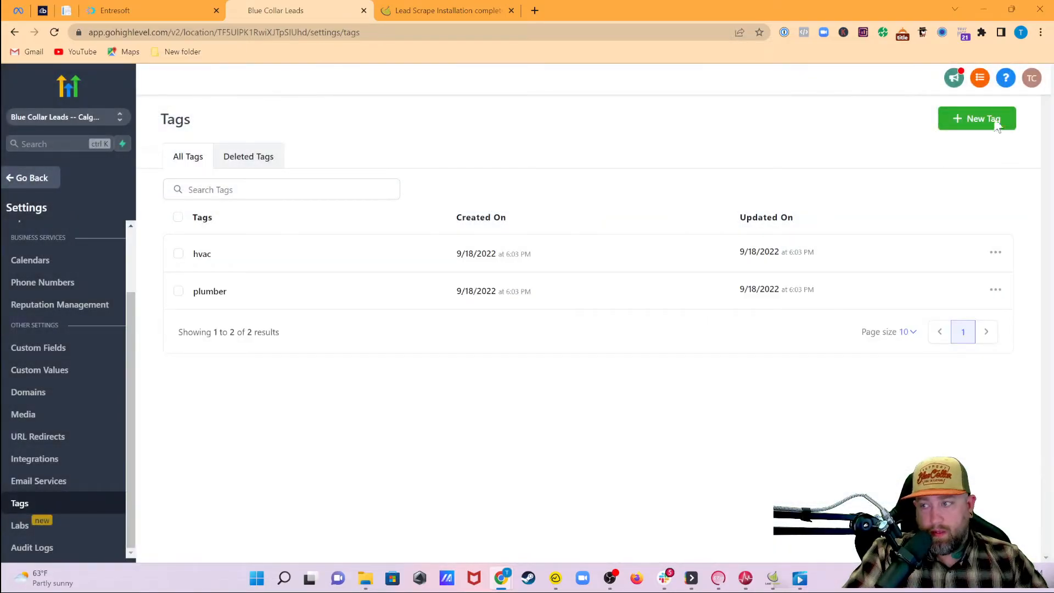
- Create a third tag named "roofer"
{"action": "left_click", "coordinate": [983, 120]}
{"action": "left_click", "coordinate": [384, 158]}
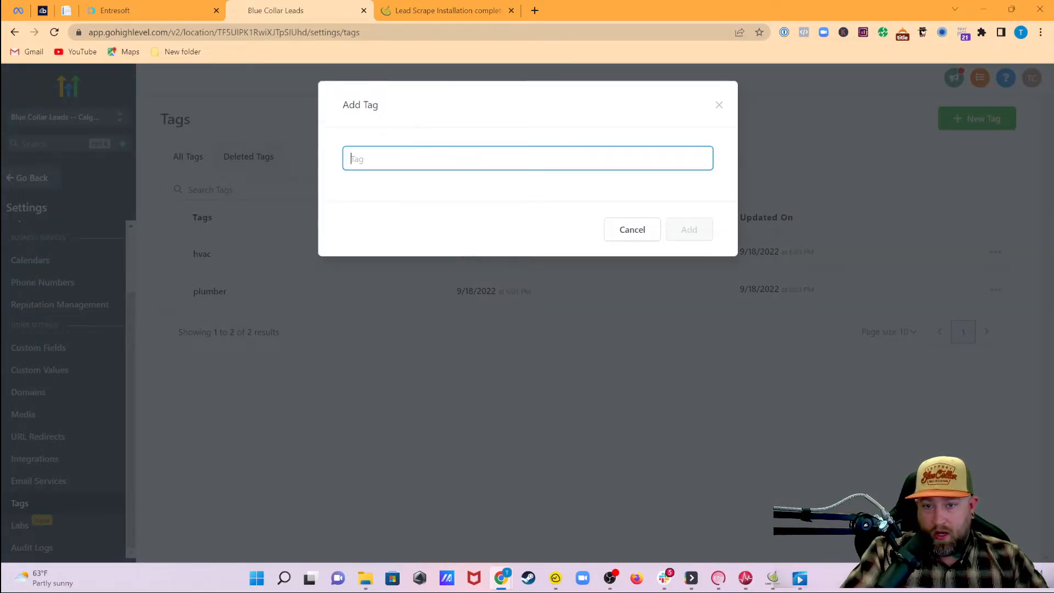
{"action": "type", "text": "roofer"}
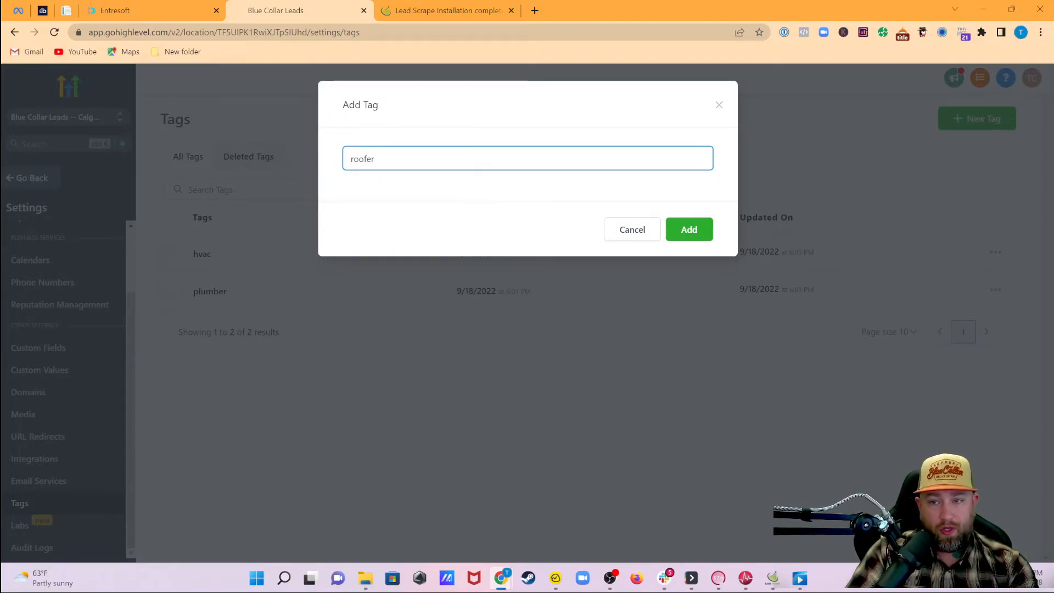
{"action": "left_click", "coordinate": [689, 229]}
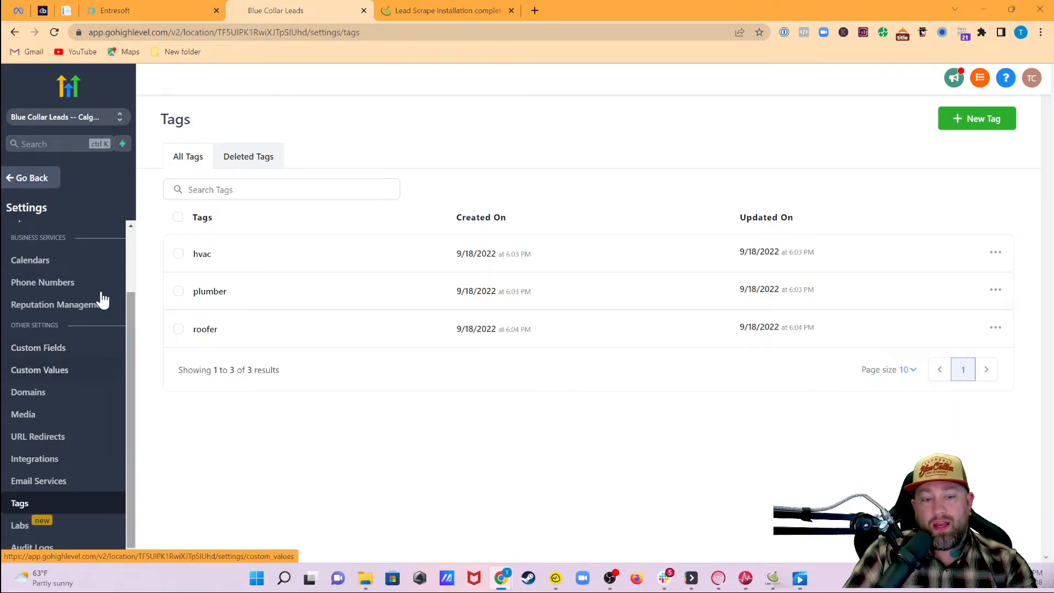
- Start a new custom field of the Large Text kind in the account's settings, with Contact as its type
{"action": "left_click", "coordinate": [46, 351]}
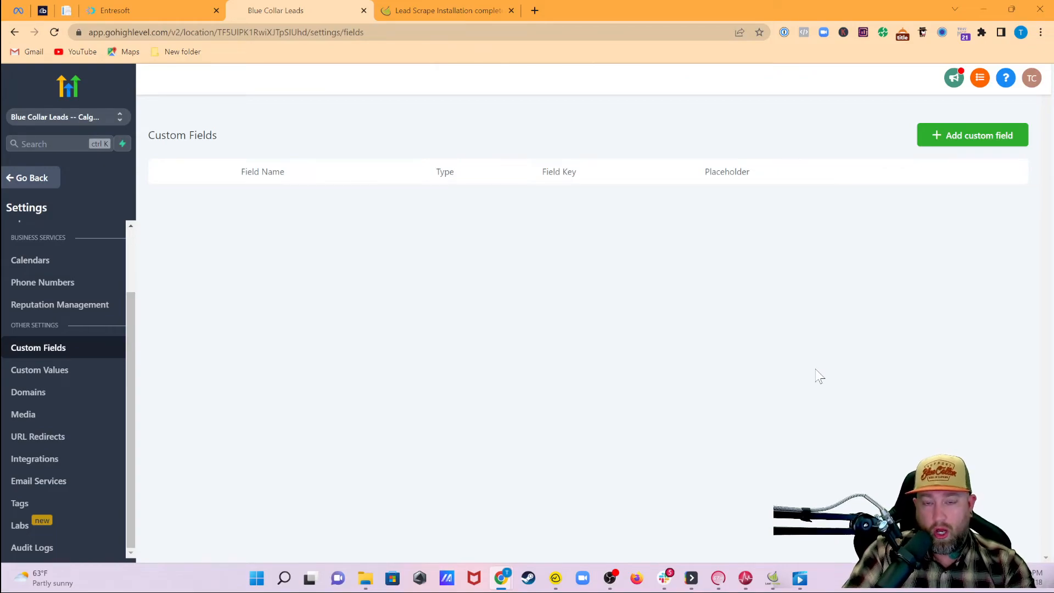
{"action": "left_click", "coordinate": [966, 141]}
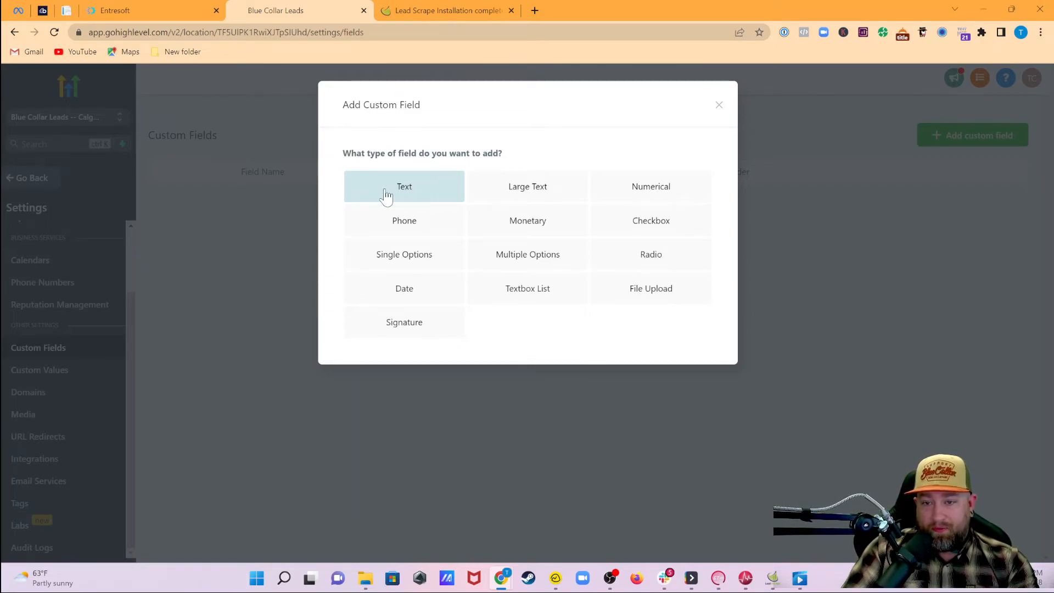
{"action": "left_click", "coordinate": [537, 190]}
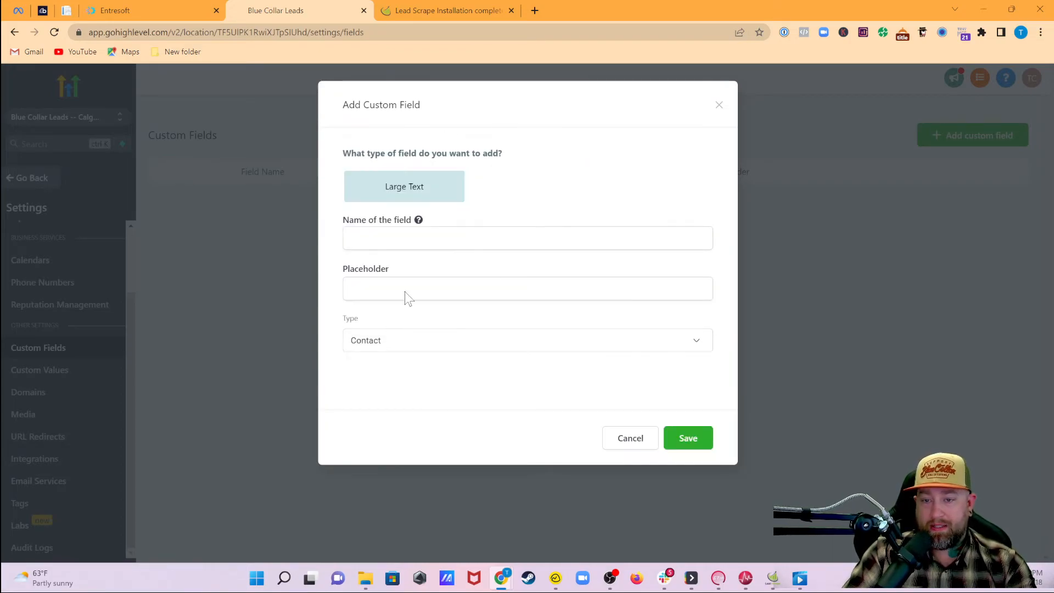
{"action": "left_click", "coordinate": [373, 346]}
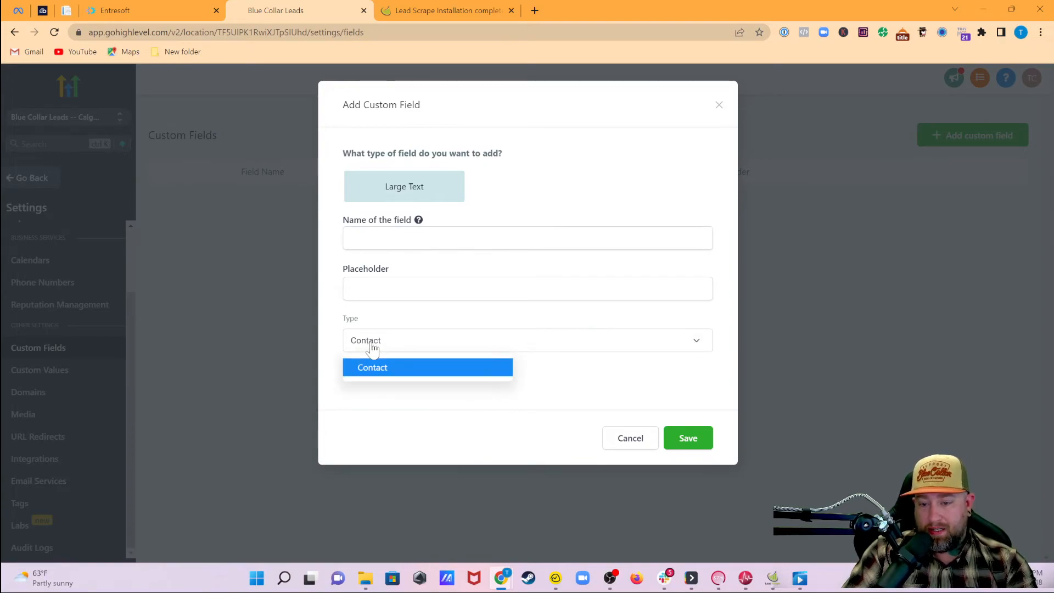
{"action": "left_click", "coordinate": [365, 369]}
- Save the new field under the name "custom 1 liner" and return from the settings to the opportunities board
{"action": "left_click", "coordinate": [379, 240]}
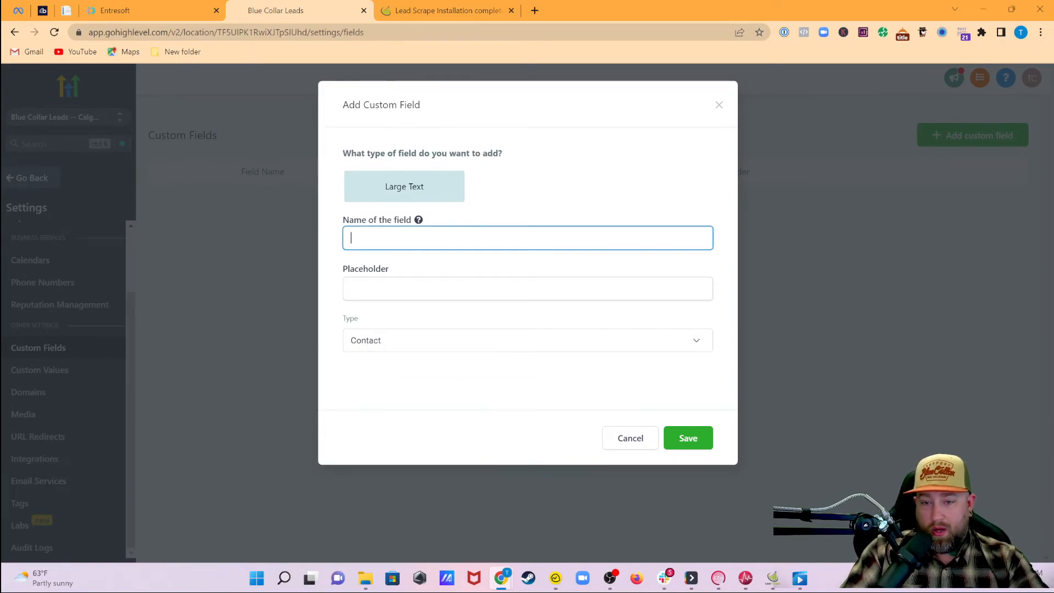
{"action": "type", "text": "om"}
{"action": "key", "text": "BackSpace"}
{"action": "key", "text": "BackSpace"}
{"action": "key", "text": "BackSpace"}
{"action": "type", "text": "to"}
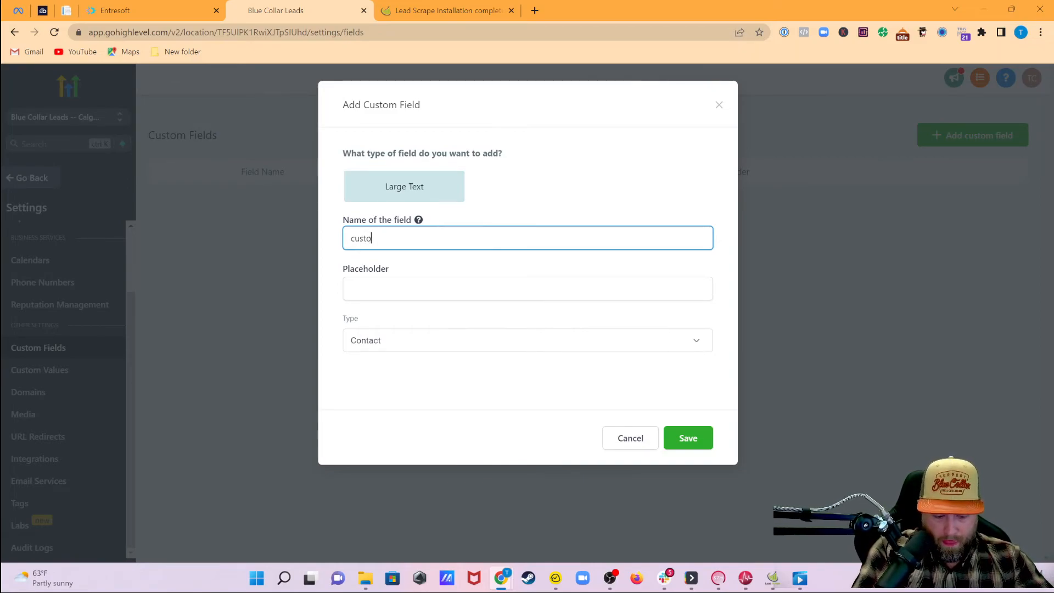
{"action": "type", "text": "m 1 liner"}
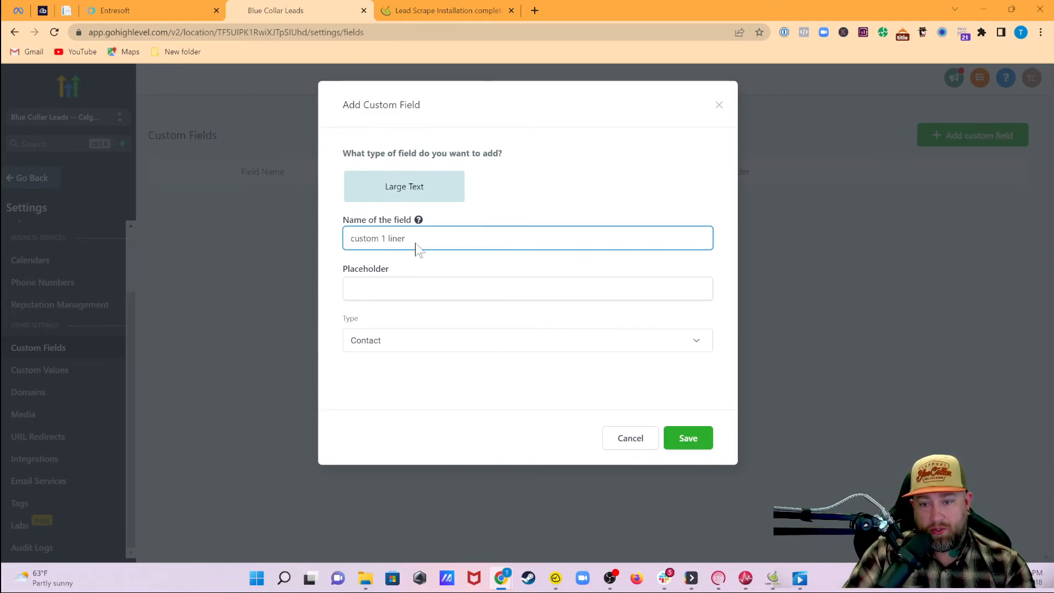
{"action": "left_click", "coordinate": [687, 439]}
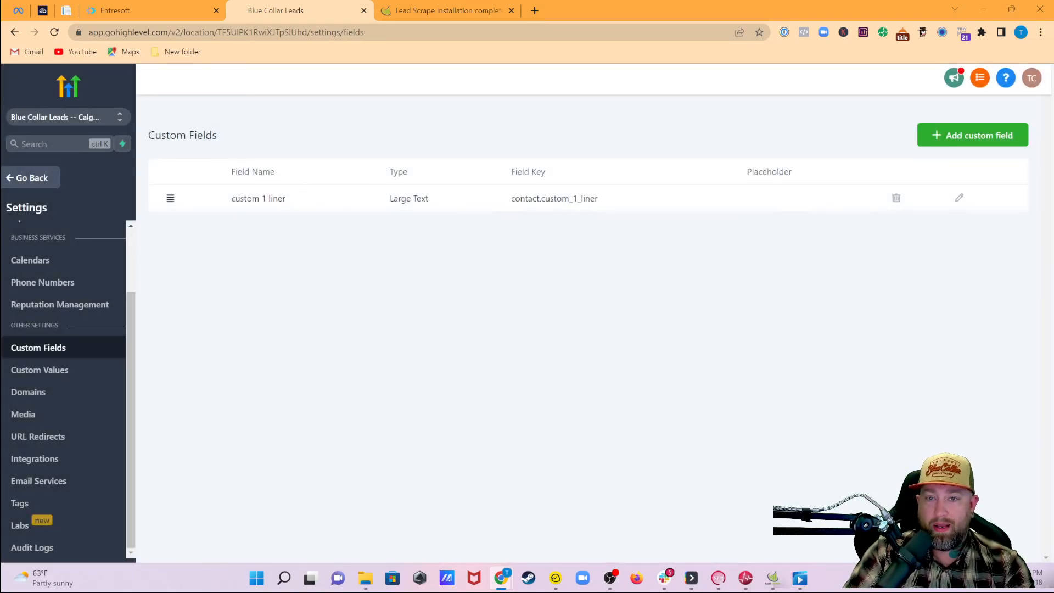
{"action": "scroll", "coordinate": [55, 417], "scroll_direction": "up", "scroll_amount": 2}
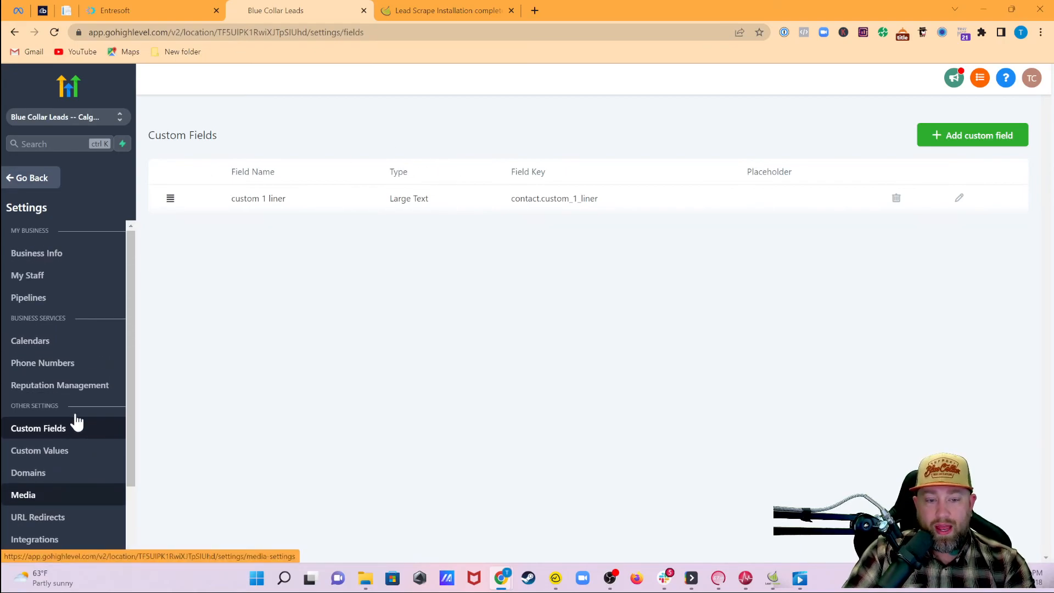
{"action": "left_click", "coordinate": [15, 179]}
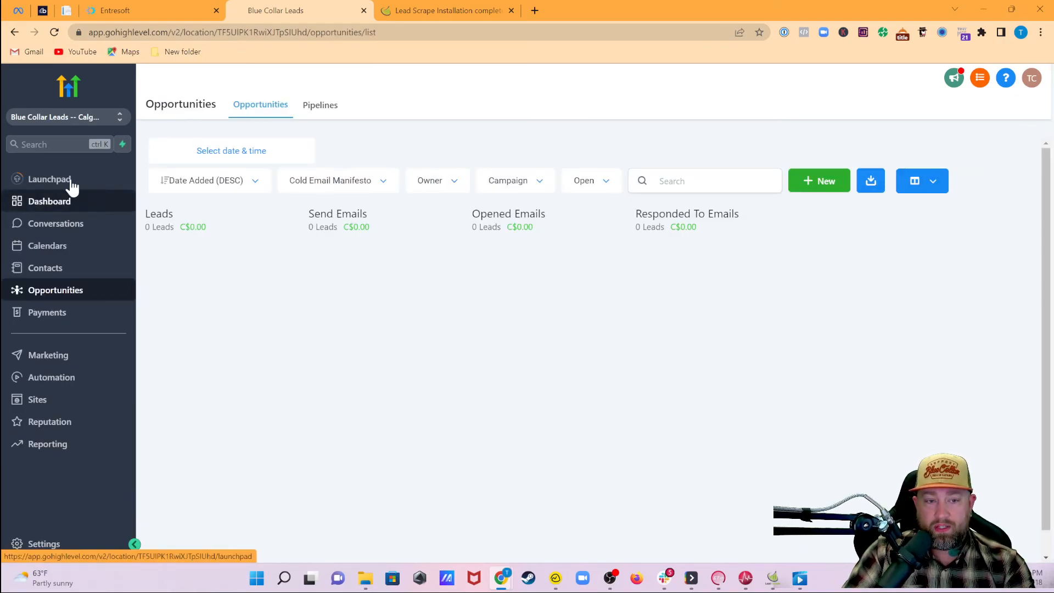